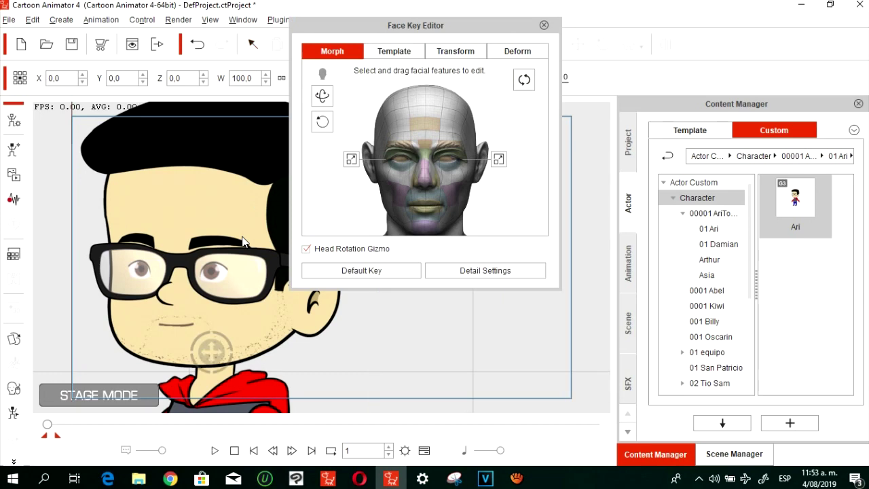
Open the face key detail settings and the timeline, and reposition the Face Key Editor so the character stays in view
left_click_drag(372, 25, 360, 27)
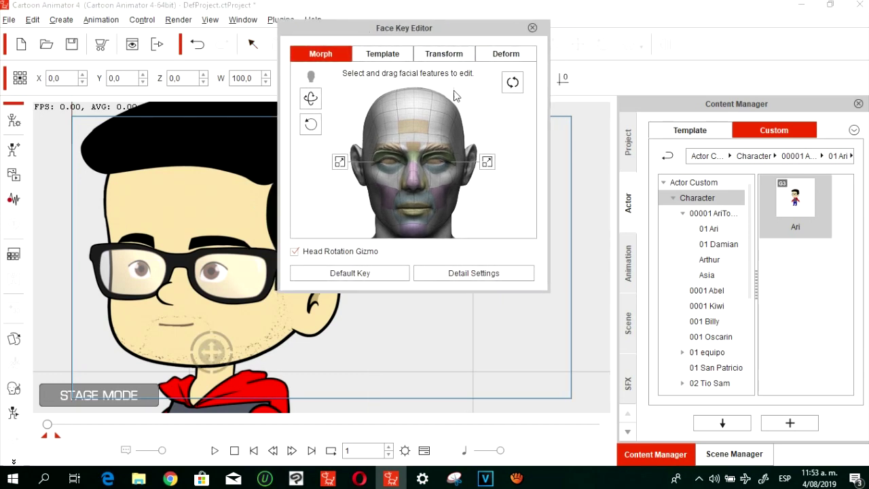
left_click(478, 274)
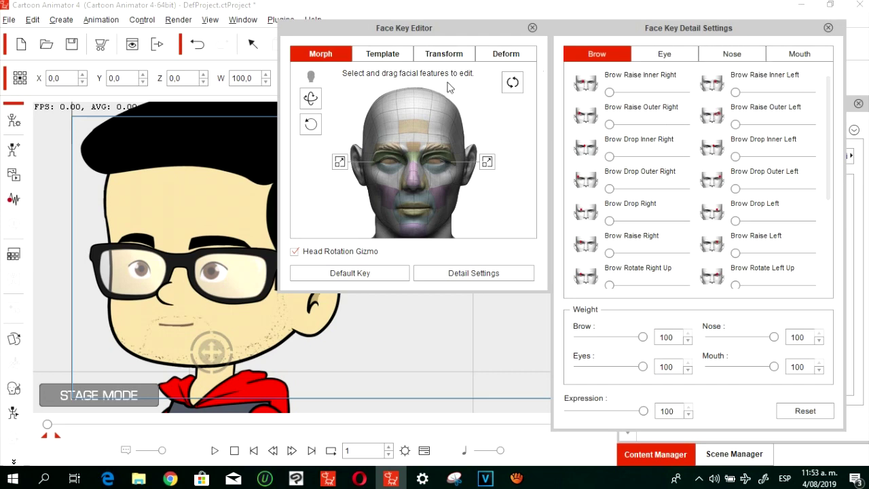
left_click(424, 450)
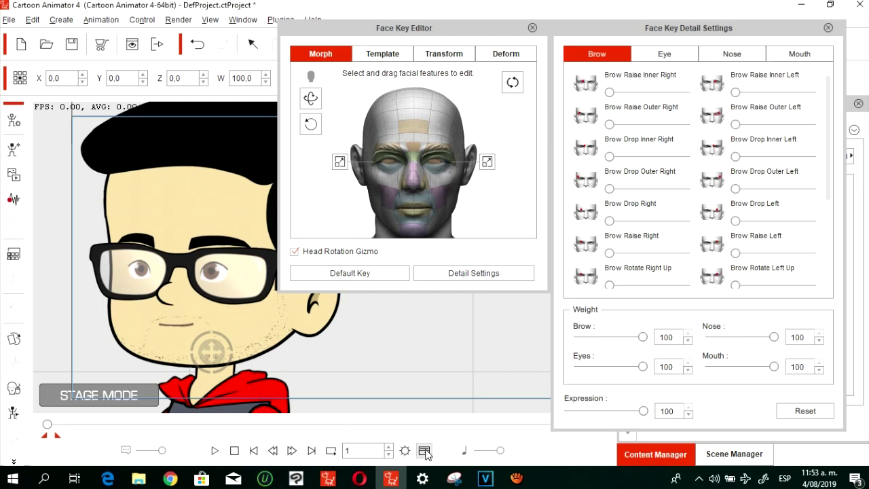
left_click_drag(452, 27, 563, 13)
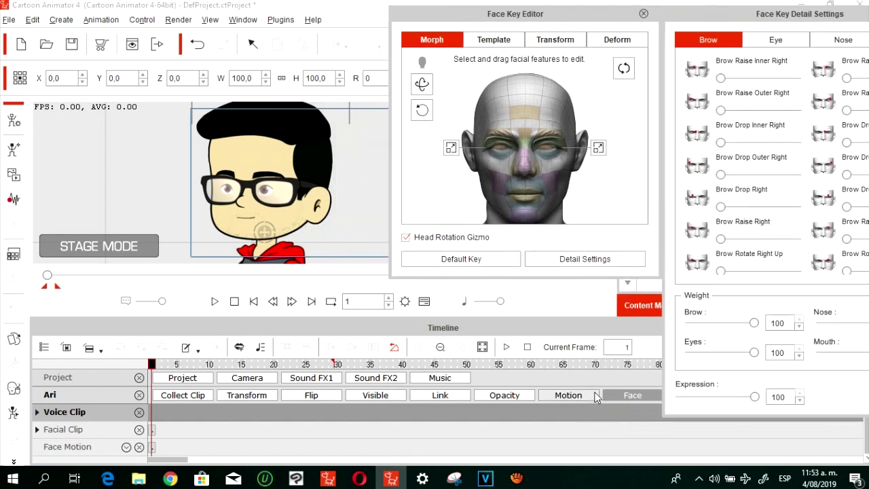
Show the character's face tracks in the timeline, expand Facial Clip and select its Face track
left_click(631, 395)
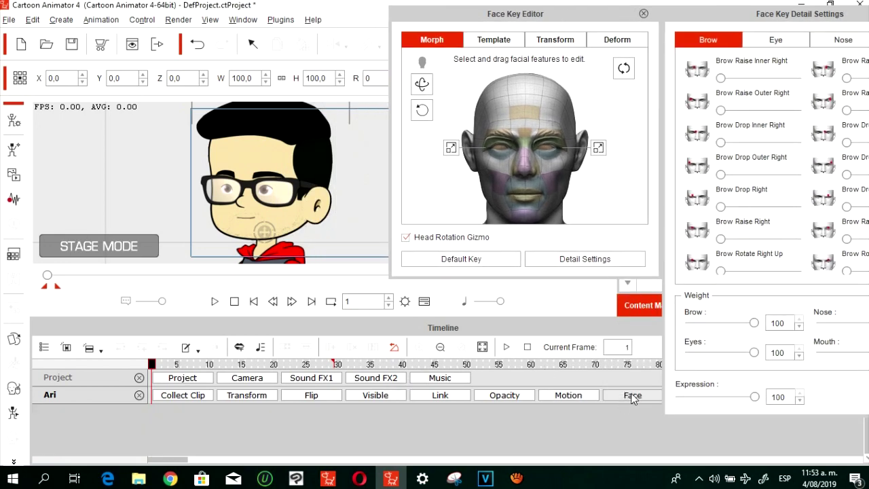
left_click(631, 395)
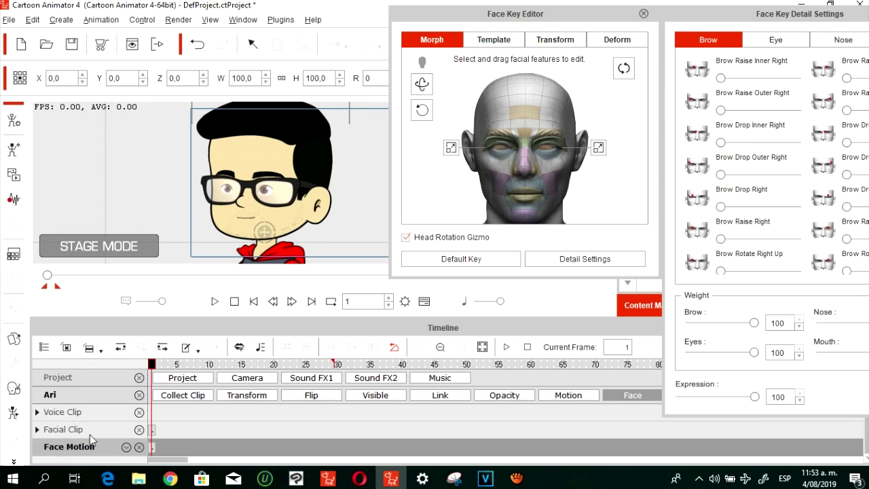
left_click(38, 430)
scroll(47, 435, "down", 2)
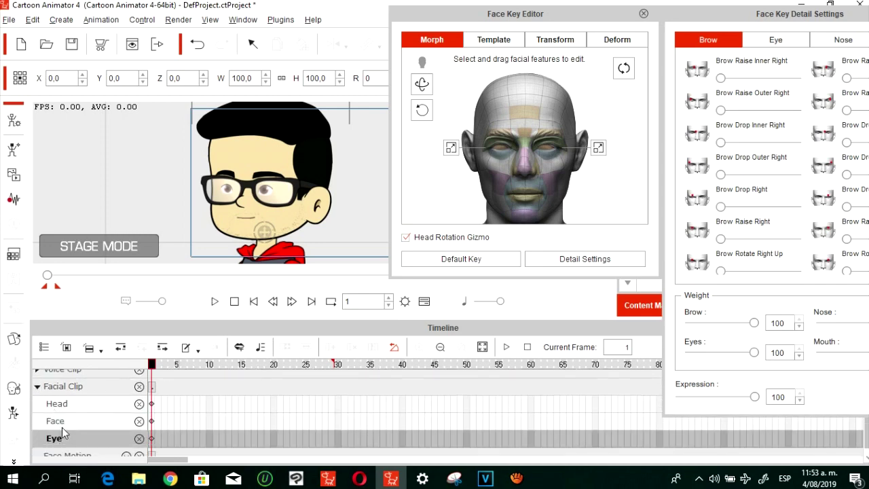
left_click(112, 424)
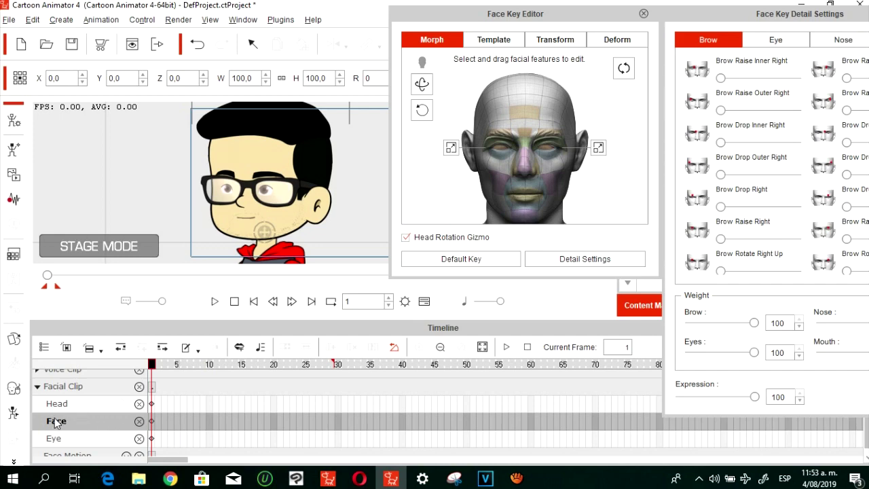
Add a key at frame 7 on the Face track
double_click(358, 304)
type("7")
key("Return")
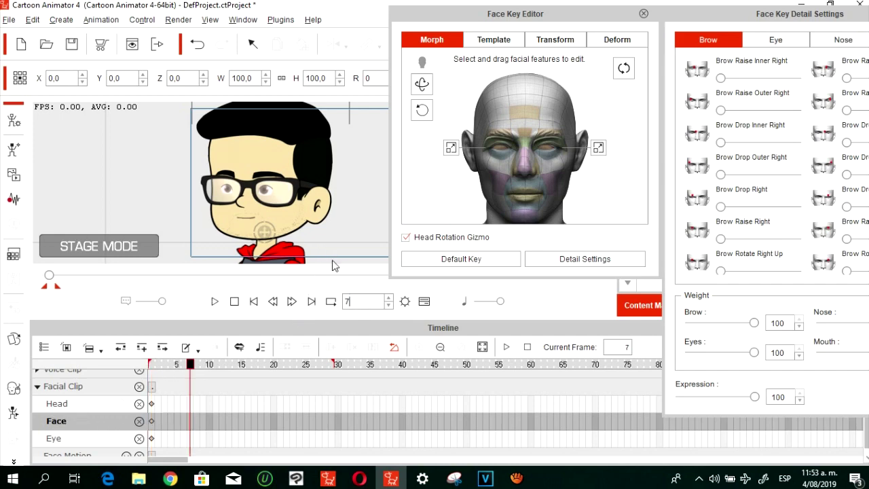
left_click_drag(555, 24, 503, 21)
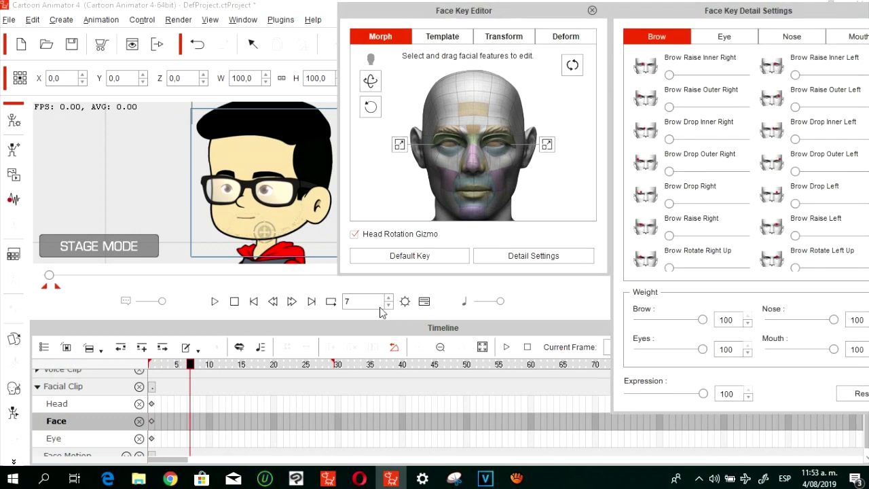
left_click(142, 348)
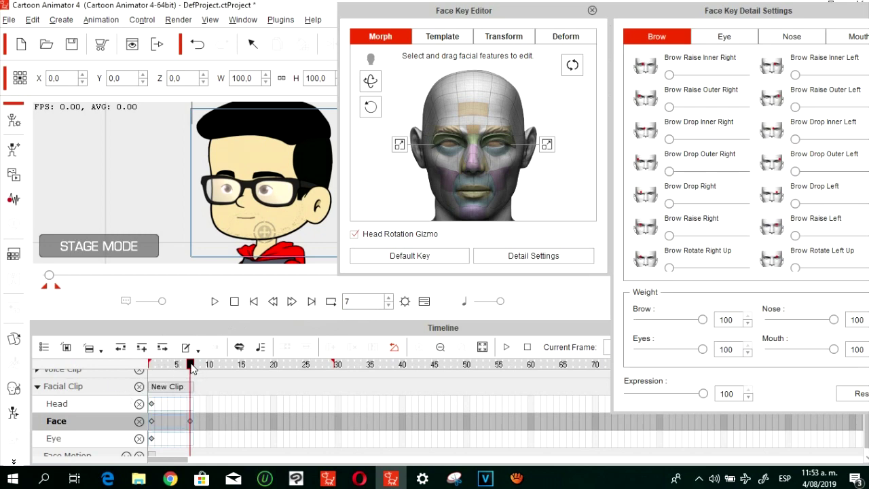
At frame 10, squint both eyes fully by setting the first Eye Squint Right and Left sliders to maximum
left_click(292, 302)
left_click(292, 302)
left_click(292, 302)
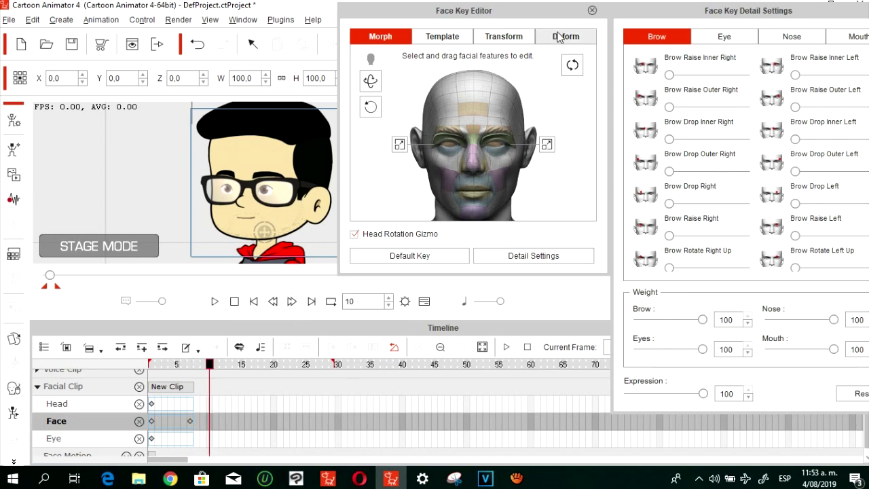
left_click_drag(513, 14, 461, 9)
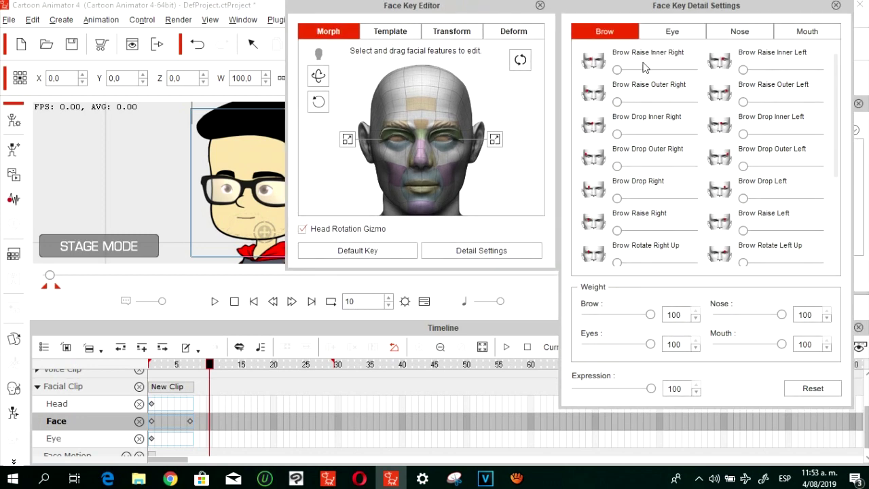
left_click(669, 32)
left_click_drag(616, 69, 863, 73)
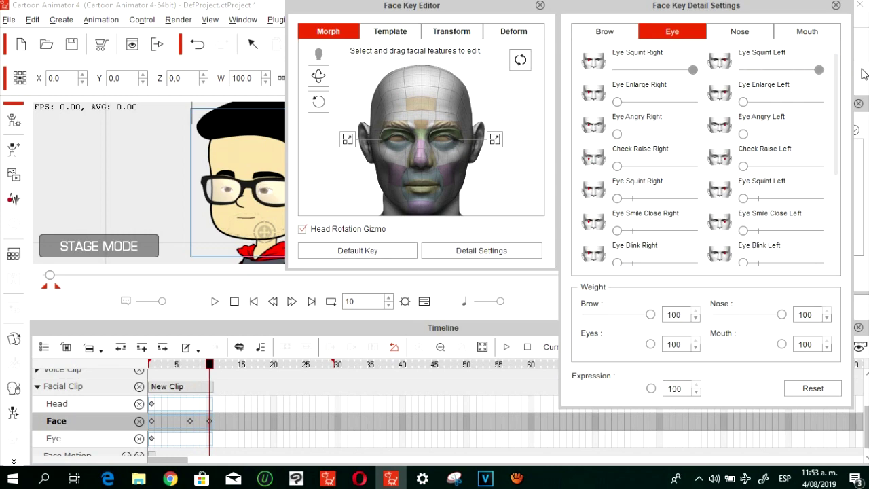
Lower both eyebrows at frame 10 by setting Brow Drop Right and Brow Drop Left to about three quarters
left_click(605, 34)
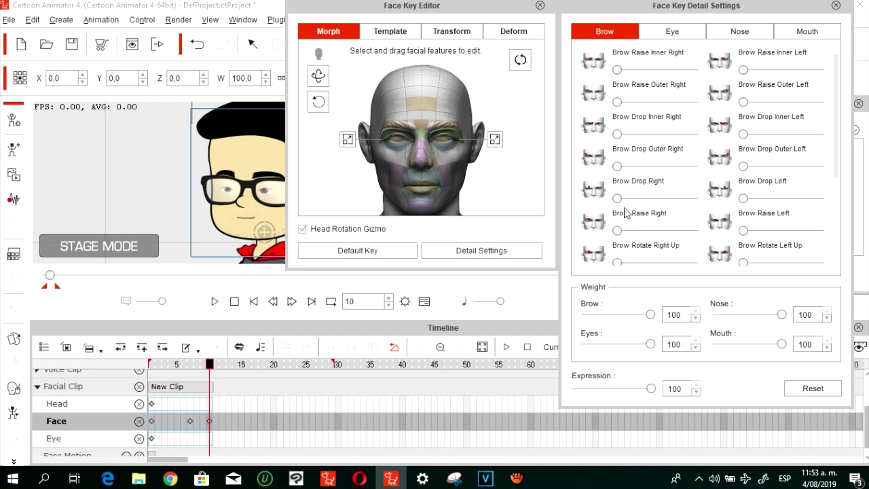
left_click_drag(618, 199, 679, 197)
left_click_drag(743, 198, 797, 197)
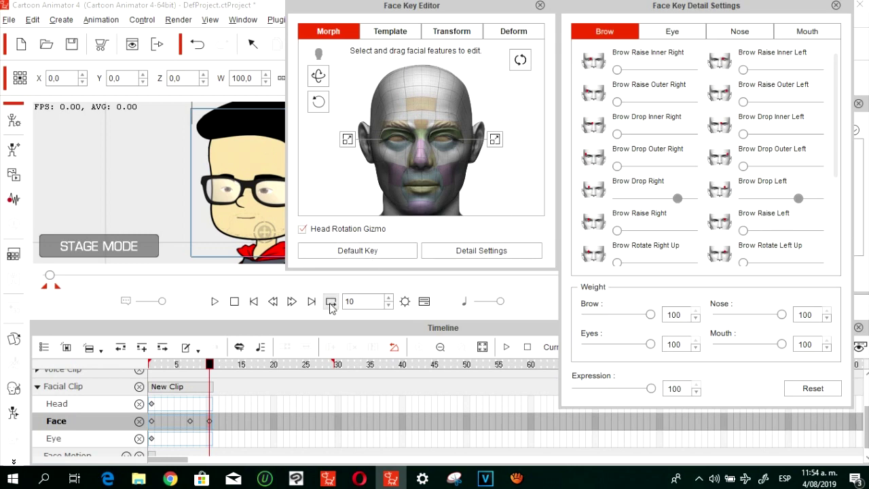
Add keys at frames 11 and 12 on the Face track
left_click(292, 304)
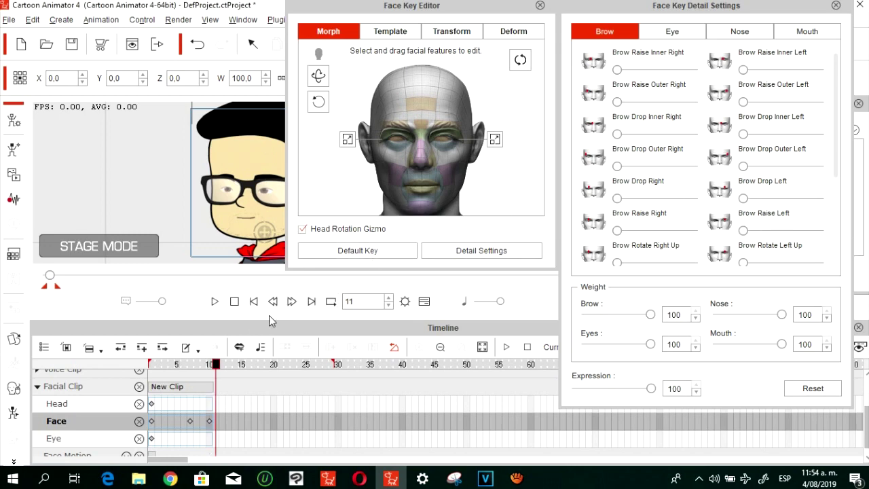
left_click(142, 348)
left_click(291, 302)
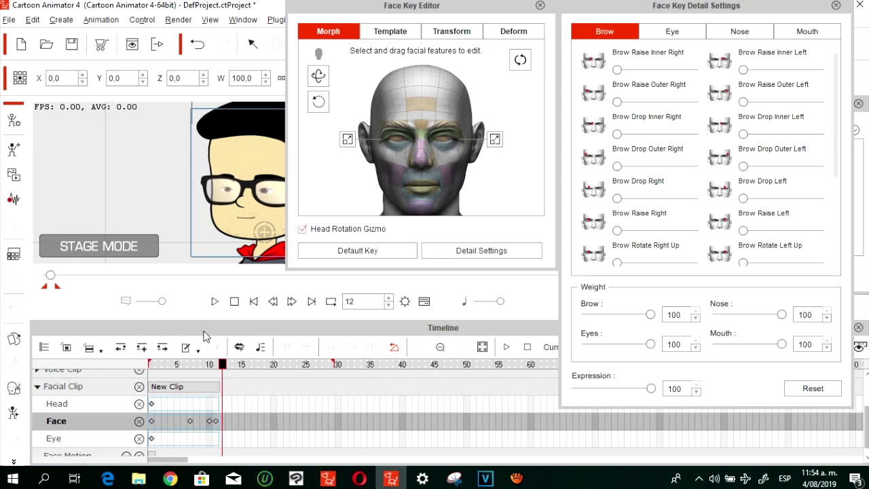
left_click(142, 348)
left_click_drag(362, 301, 349, 302)
At frame 12, close both eyes with full Eye Blink and set Brow Drop Right and Left to maximum
left_click(683, 34)
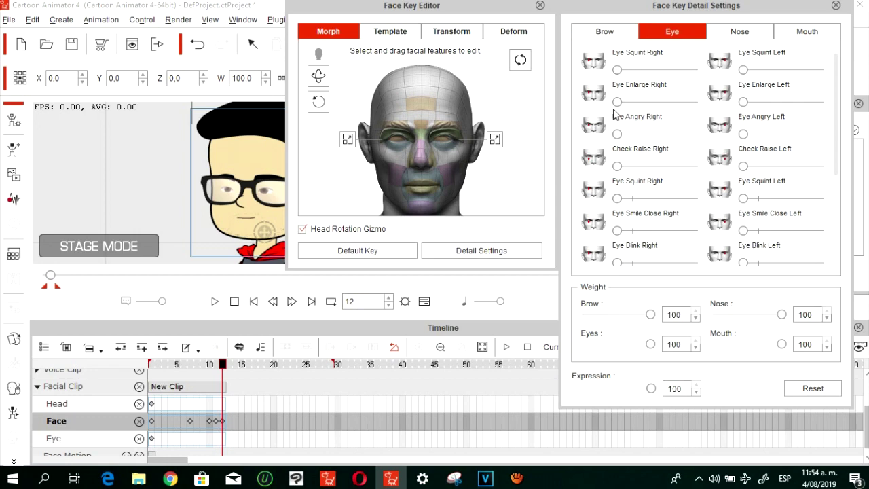
left_click_drag(620, 264, 840, 266)
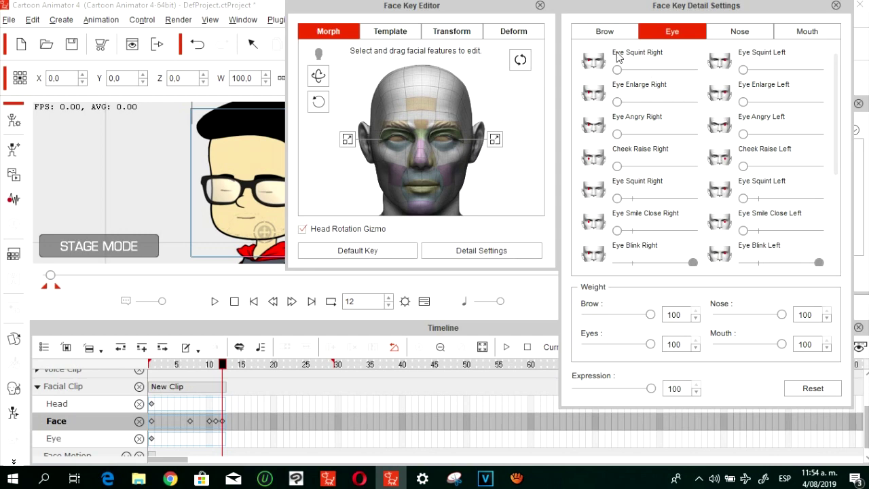
left_click(608, 33)
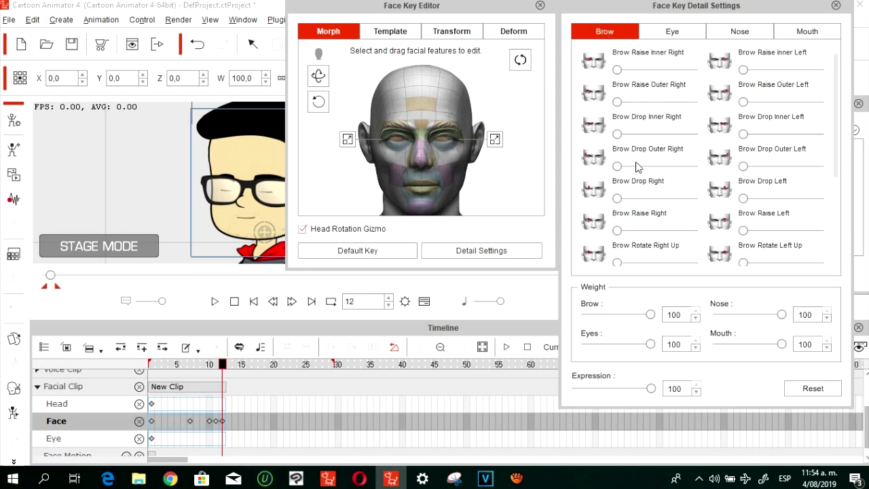
left_click_drag(617, 198, 818, 199)
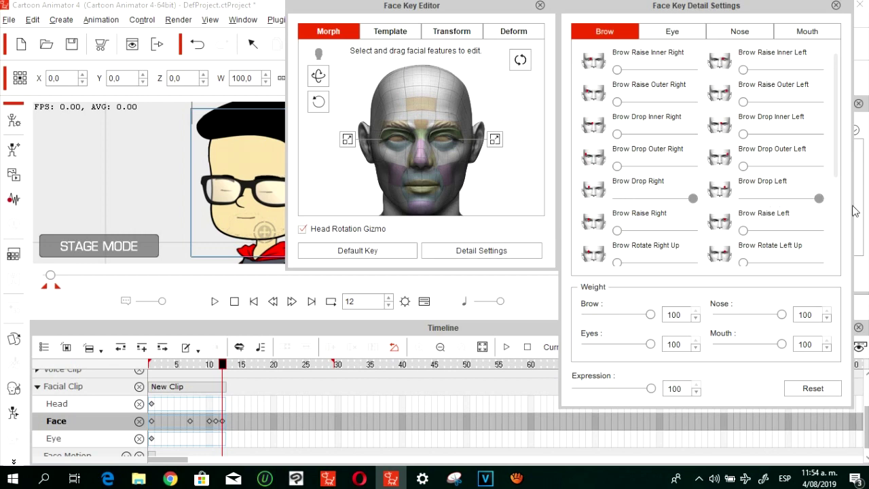
left_click(213, 366)
mouse_move(213, 366)
left_mouse_down()
mouse_move(165, 364)
mouse_move(225, 370)
left_mouse_up()
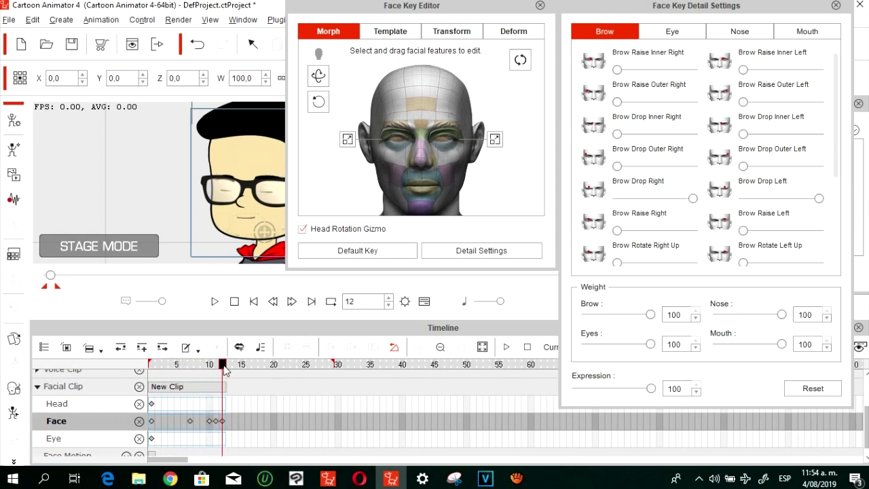
Add keys at frames 13 and 14 on the Face track
left_click(292, 303)
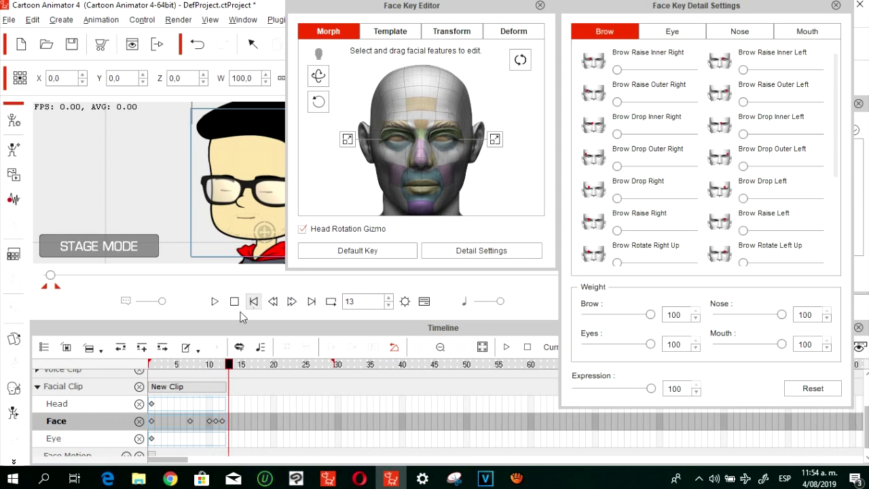
left_click(157, 347)
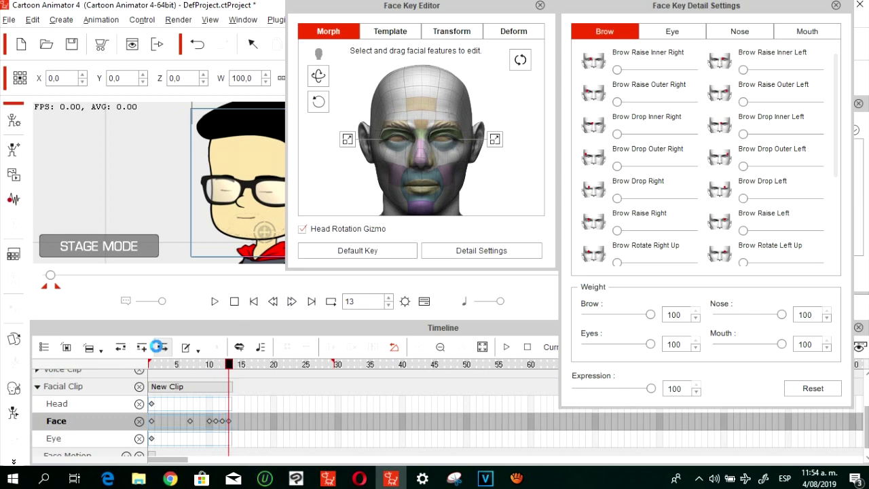
left_click(291, 303)
left_click(142, 347)
Copy the Face key at frame 11 and paste it over the Face key at frame 14
left_click_drag(235, 367, 217, 367)
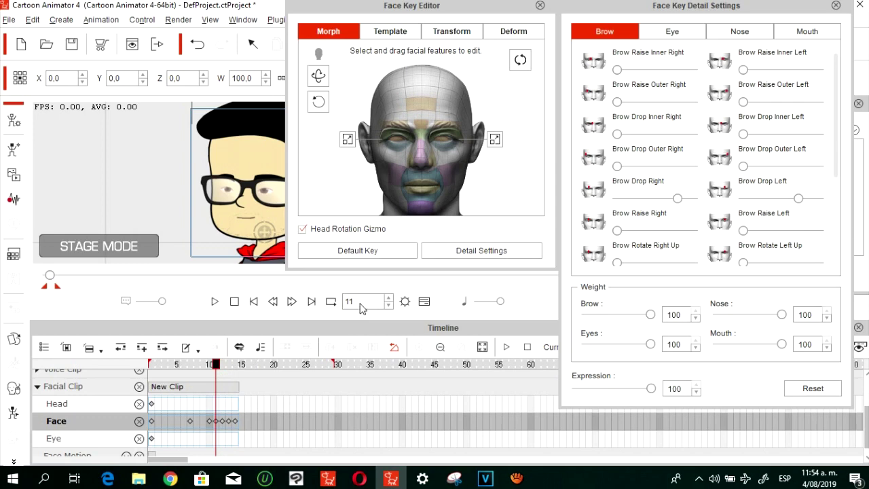
right_click(217, 422)
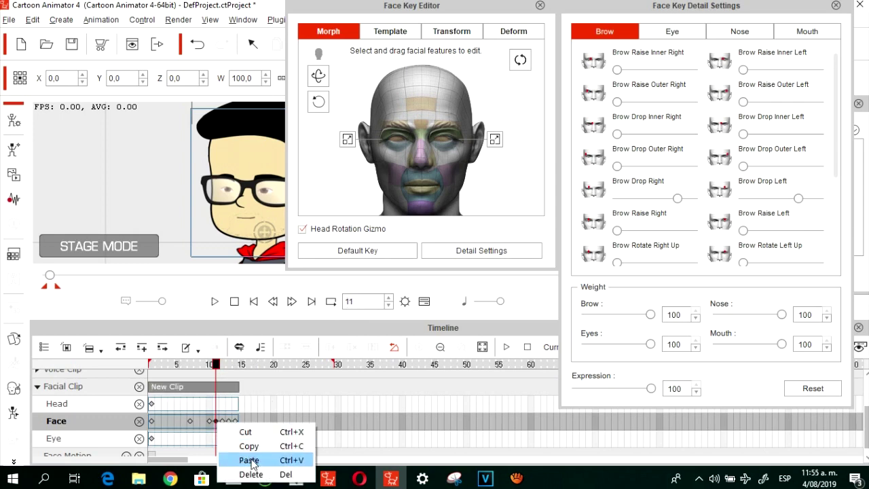
left_click(249, 447)
mouse_move(233, 371)
left_mouse_down()
mouse_move(245, 368)
mouse_move(237, 367)
left_mouse_up()
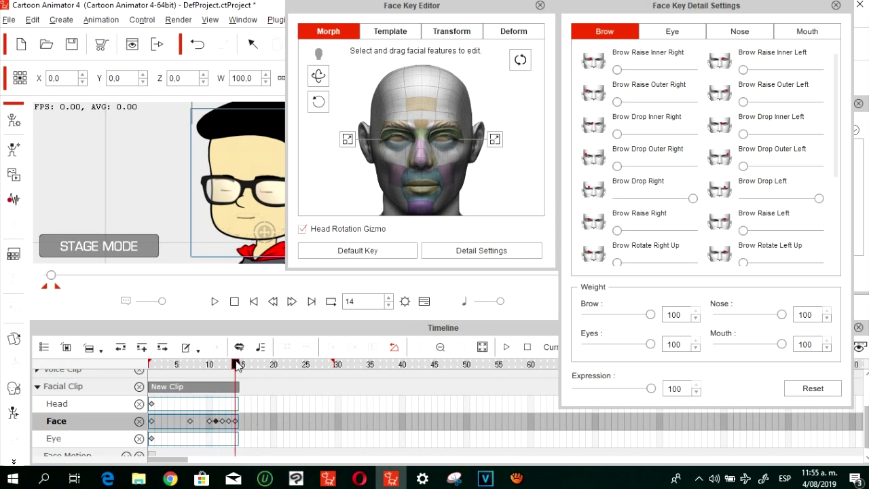
right_click(236, 423)
left_click(236, 423)
right_click(236, 424)
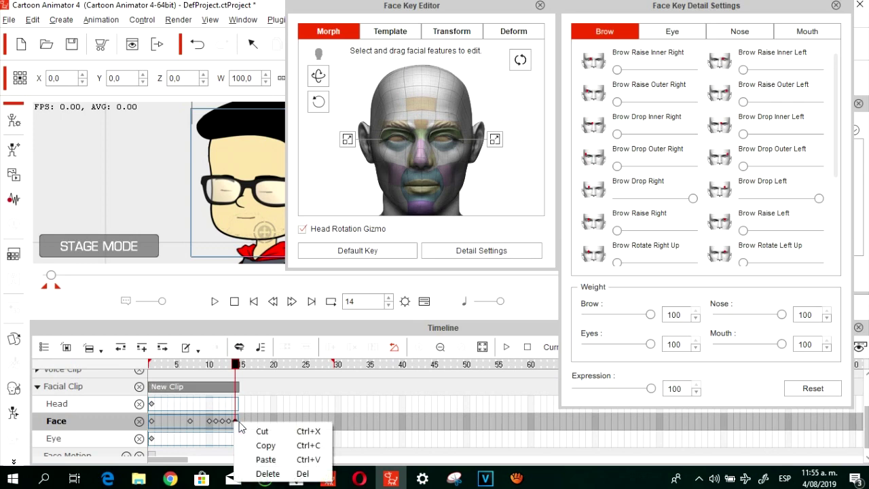
left_click(266, 459)
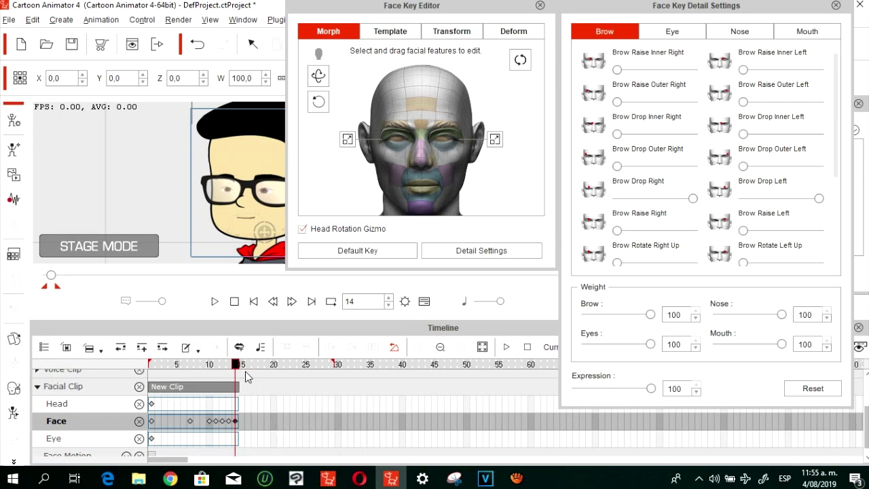
Set a default face key at frame 16 and close the Face Key Editor
left_click(292, 302)
left_click(292, 302)
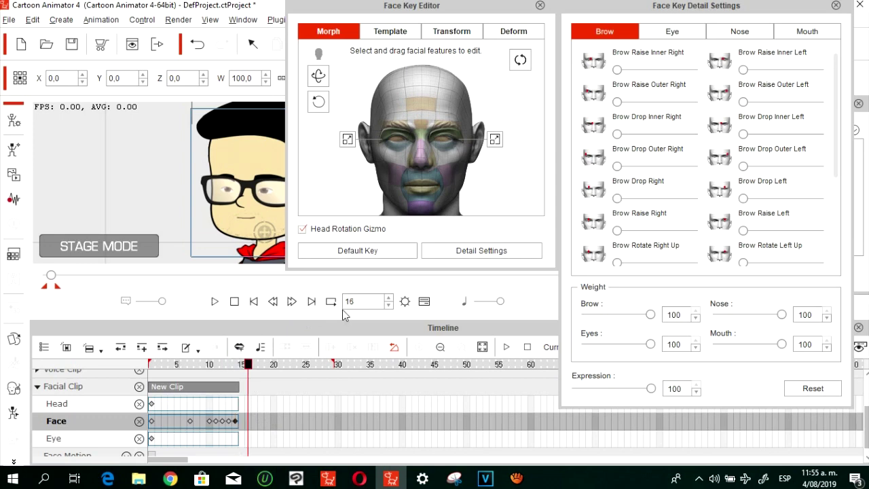
left_click(357, 258)
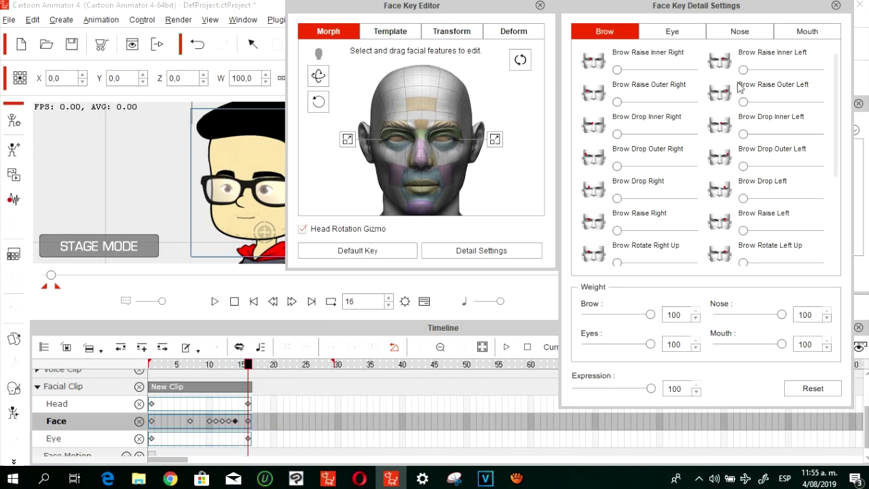
left_click(540, 7)
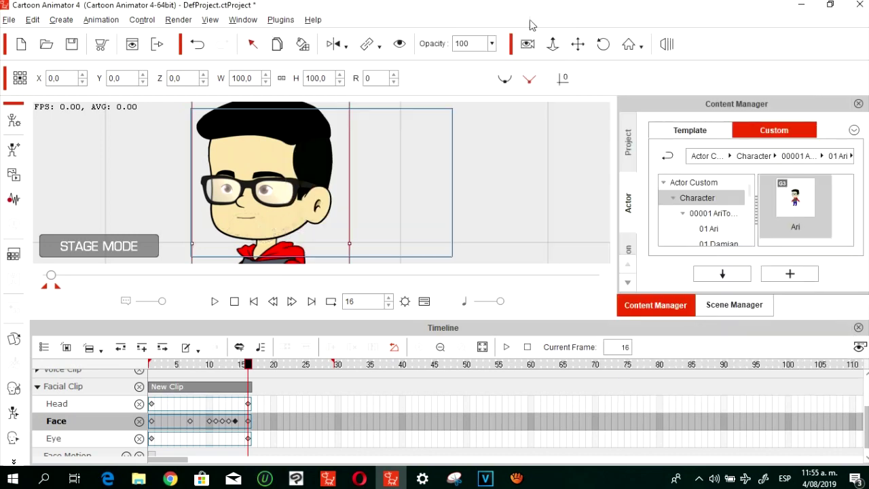
Scrub back through the facial clip to its start and play the blink animation
left_click(234, 365)
left_click_drag(226, 370, 140, 365)
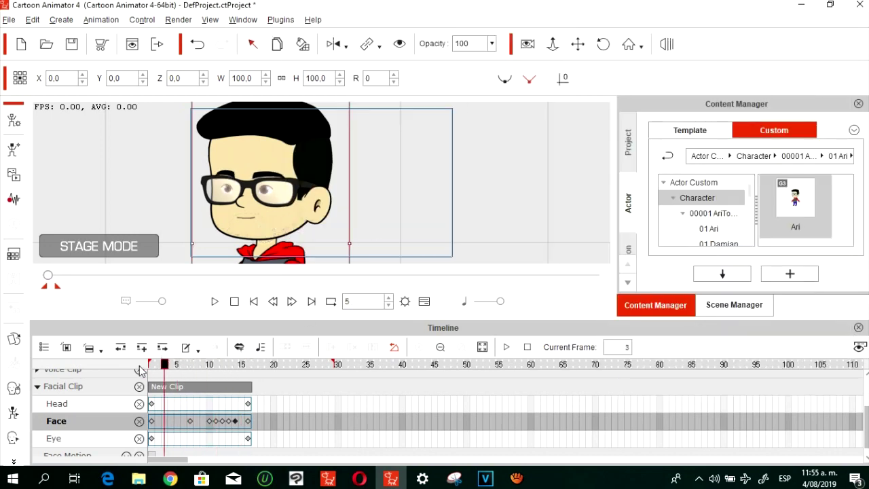
left_click(216, 301)
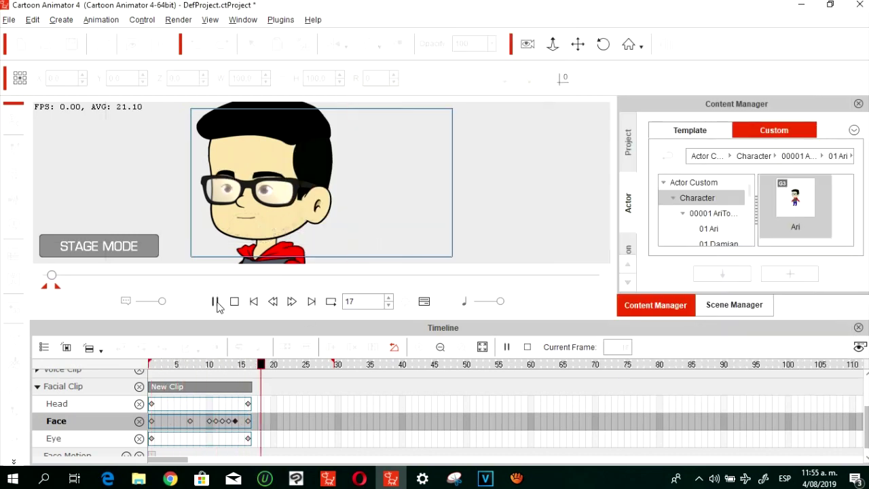
Replay the blink animation and return to the first frame
left_click(232, 302)
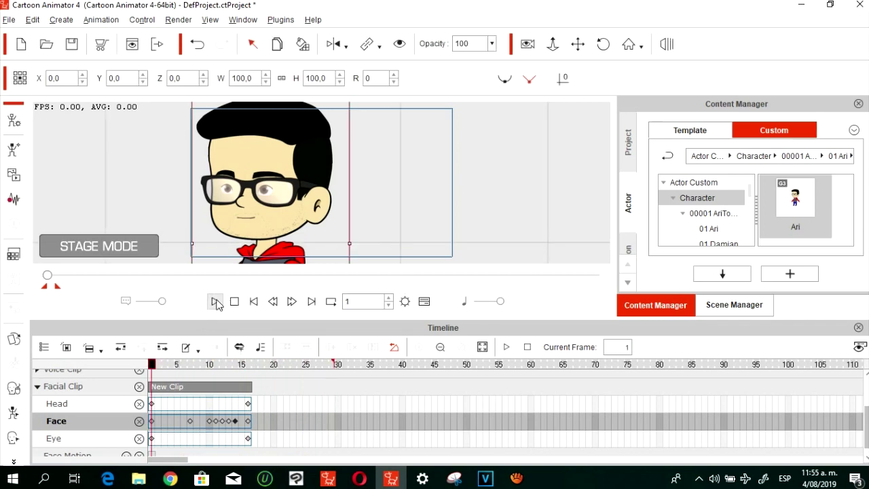
left_click(214, 302)
left_click(252, 302)
Show the Collect Clip track for the Ari character and select the range covering its facial clip
left_click(43, 346)
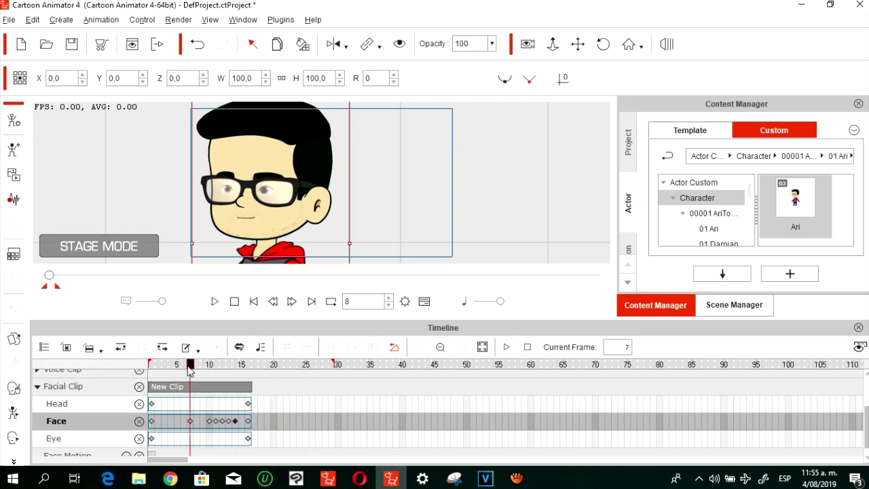
scroll(85, 388, "up", 2)
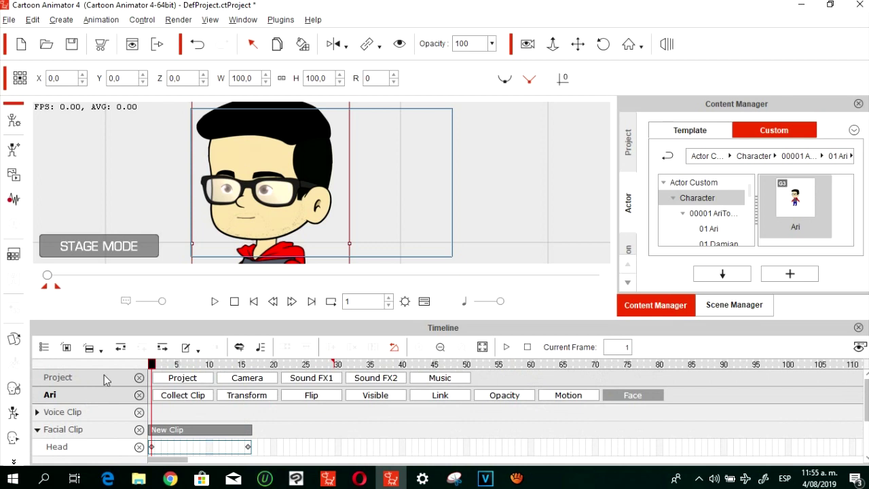
left_click(169, 397)
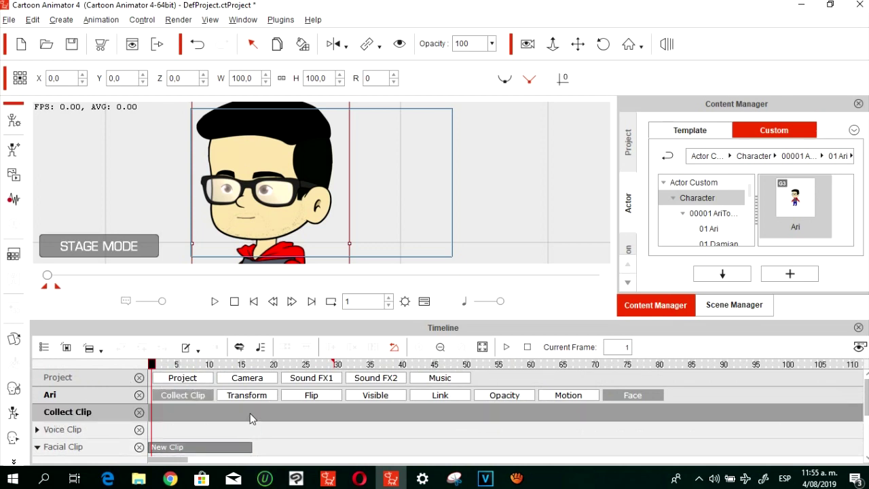
left_click(250, 414)
Export the collected range as a facial motion file named "Blink 2" in the custom Face folder
right_click(193, 412)
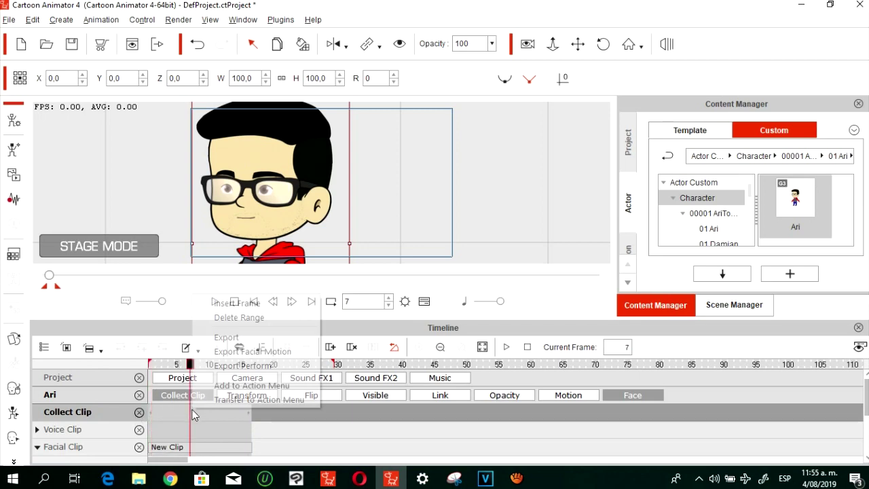
left_click(271, 350)
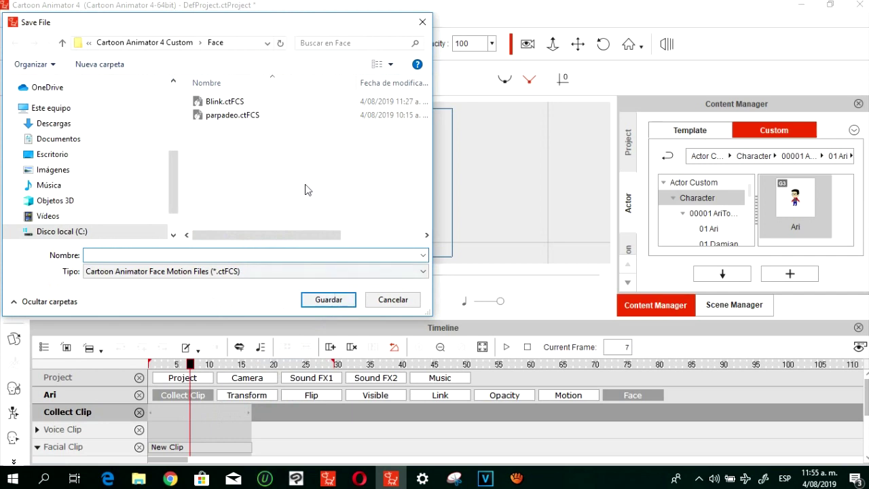
type("B")
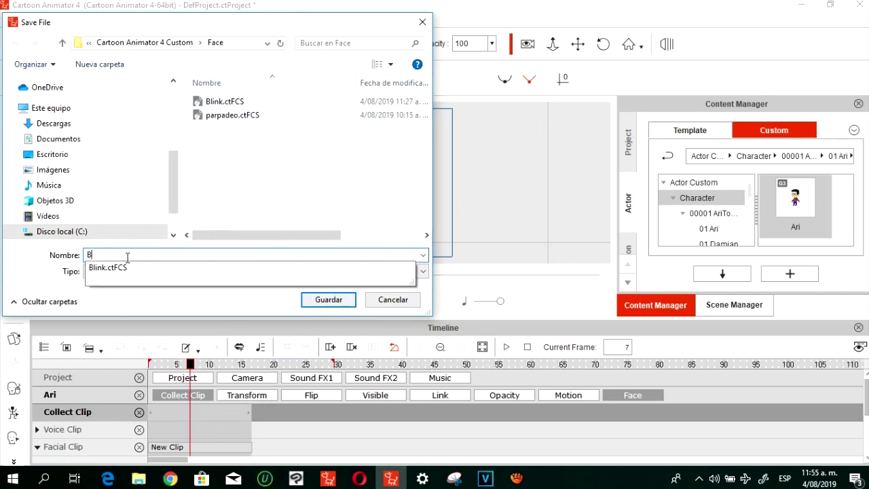
type("lib")
key("BackSpace")
type("nk 2")
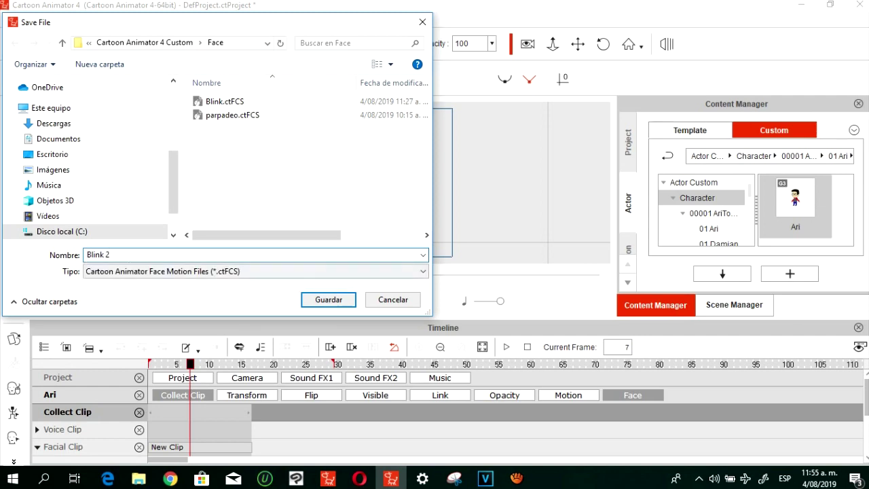
left_click(329, 301)
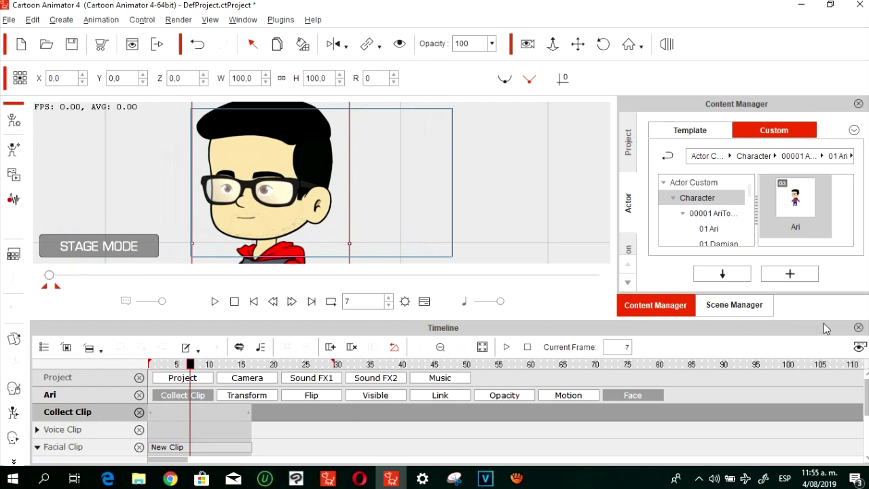
Close the Timeline, return to frame 1 and add the Martha_S template character to the stage beside Ari
left_click(859, 328)
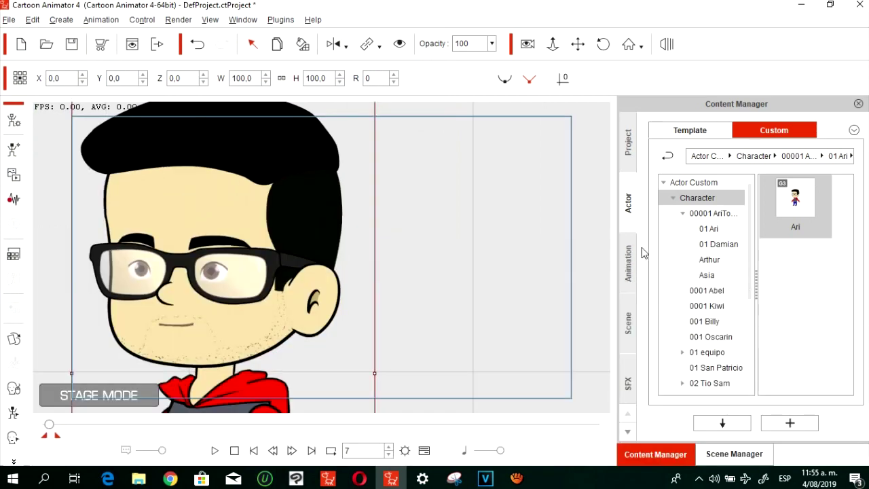
left_click(712, 136)
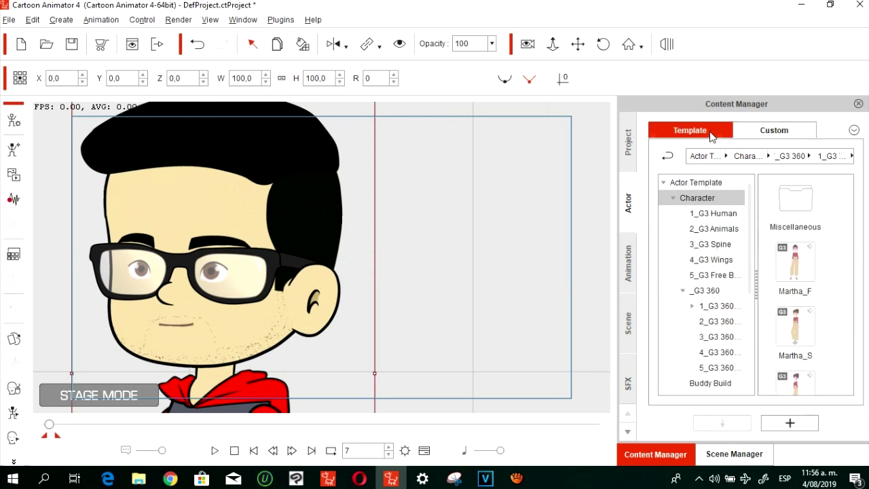
left_click_drag(806, 357, 782, 325)
left_click(254, 451)
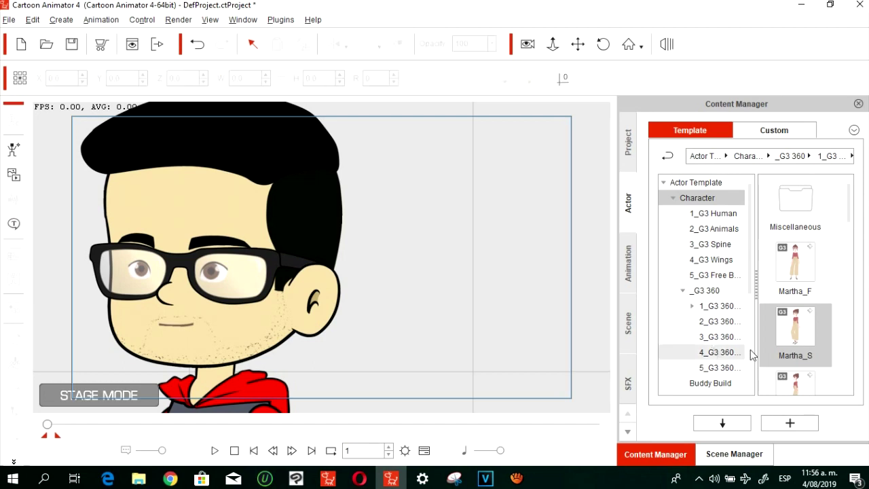
left_click_drag(796, 334, 544, 308)
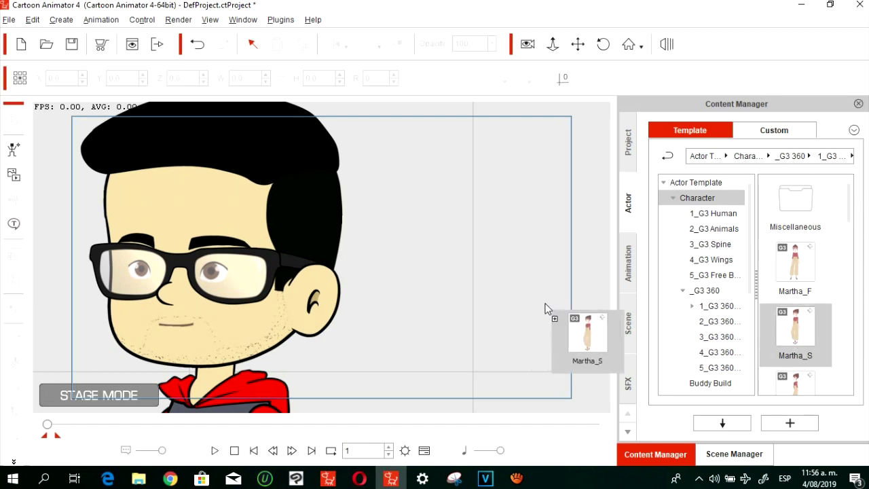
left_click_drag(545, 308, 547, 307)
left_click_drag(486, 257, 473, 269)
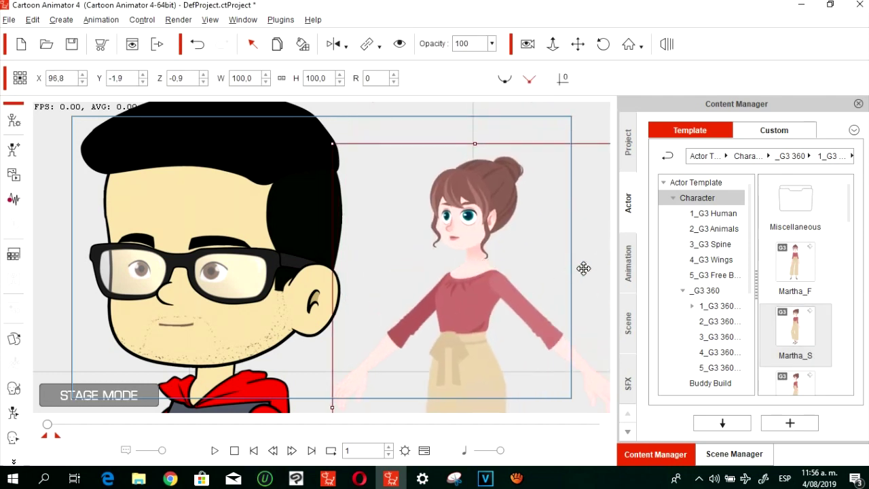
Apply the custom Blink 2 face animation to Martha_S at frame 1 and again at frame 34
left_click(629, 263)
left_click_drag(806, 274, 574, 321)
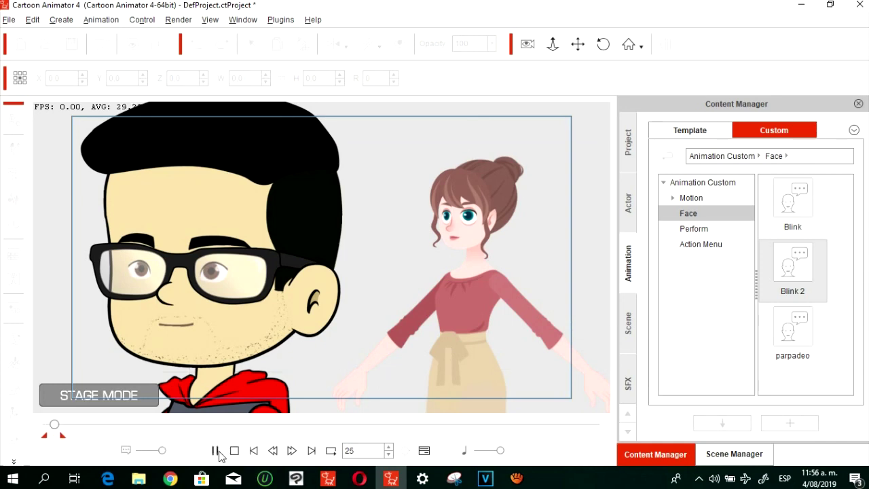
left_click_drag(792, 205, 790, 271)
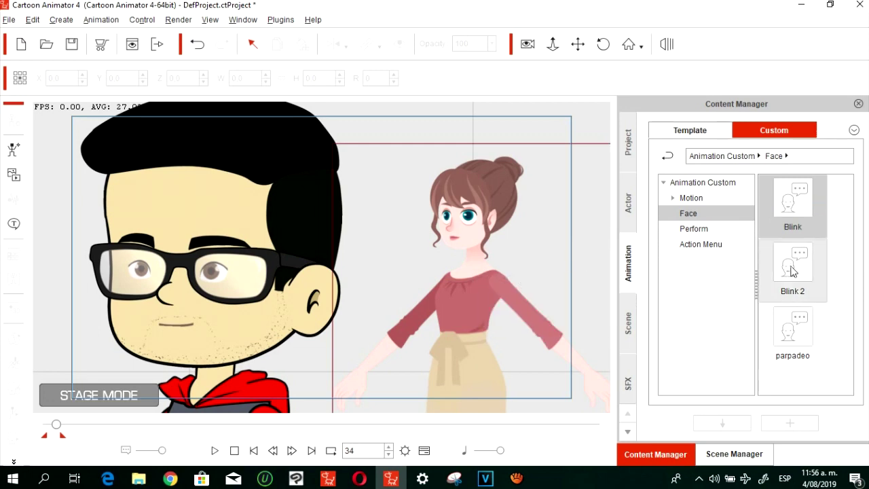
left_click_drag(806, 274, 474, 290)
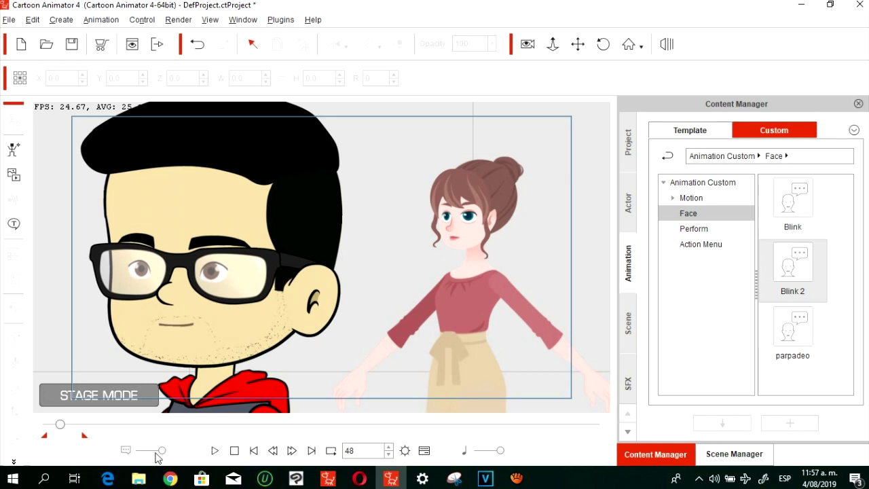
Play the scene from the first frame to preview both characters blinking, and pause it
left_click(253, 450)
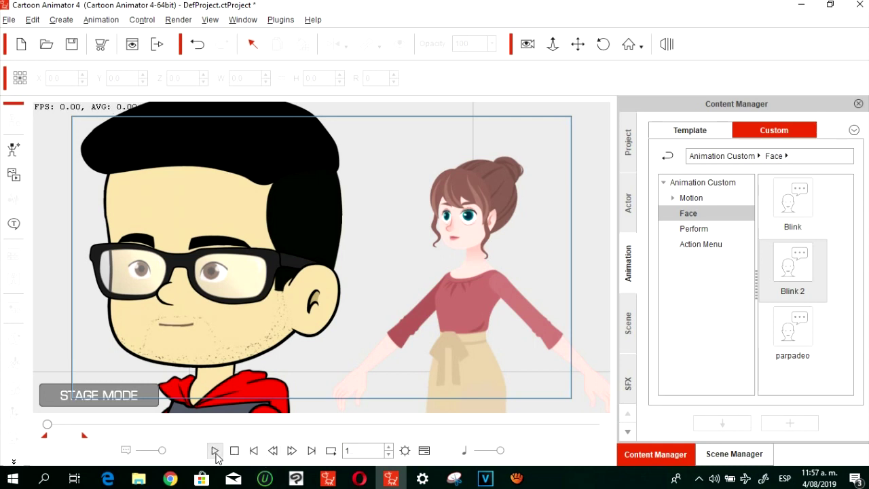
left_click(215, 450)
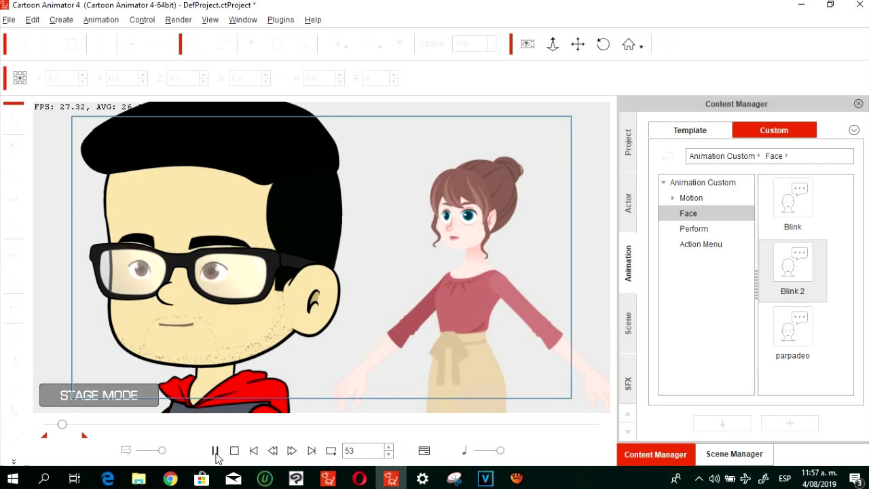
left_click(214, 450)
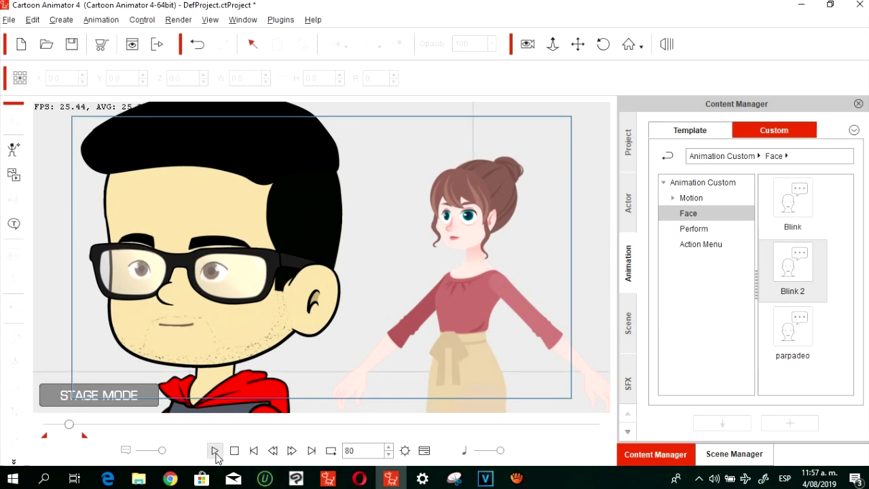
left_click(214, 450)
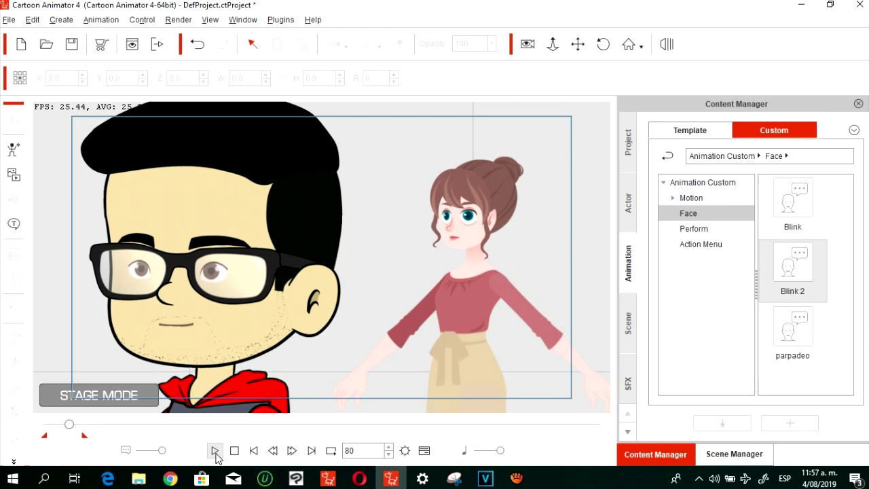